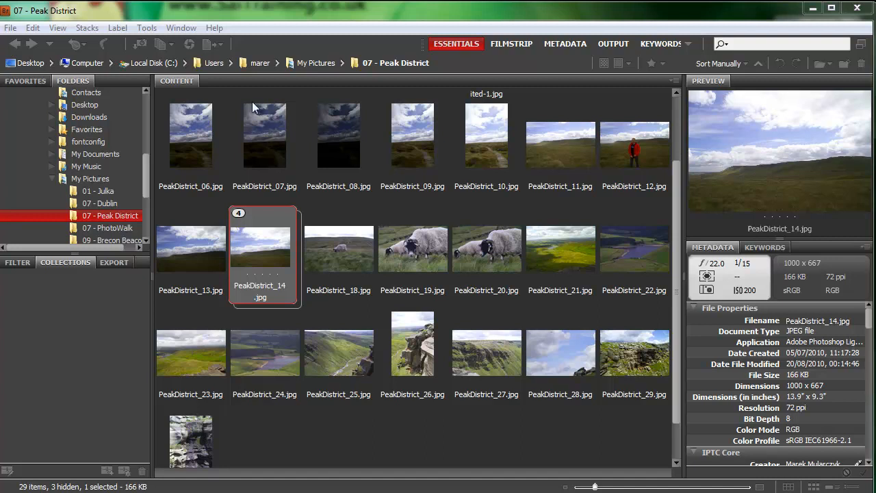
# Select all images in the 07 - Peak District folder and open them in Review Mode
pyautogui.click(377, 430)
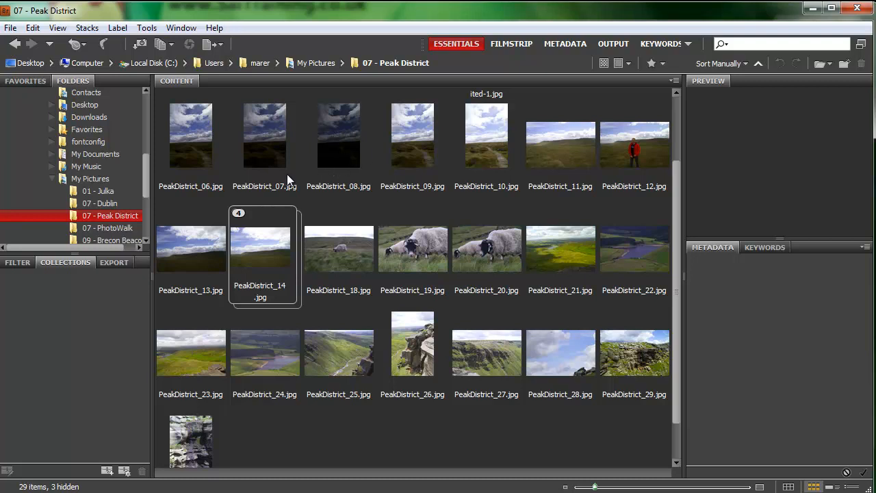
pyautogui.click(191, 138)
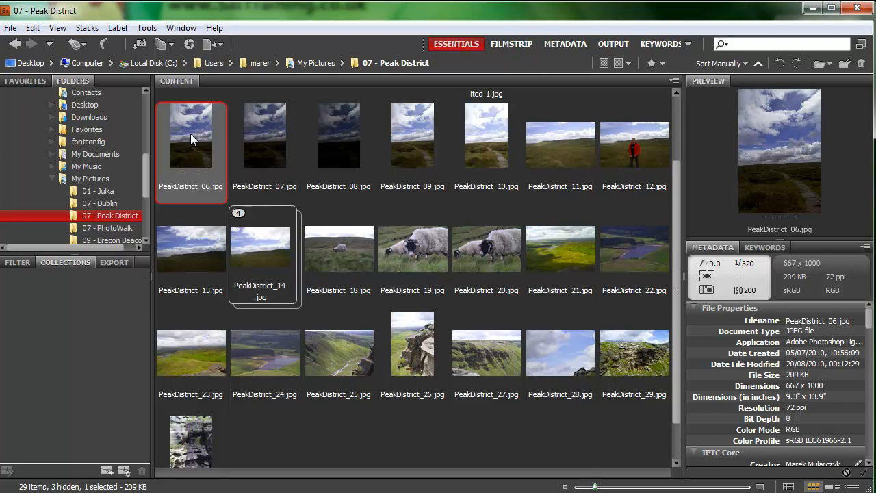
pyautogui.hotkey('ctrl', 'a')
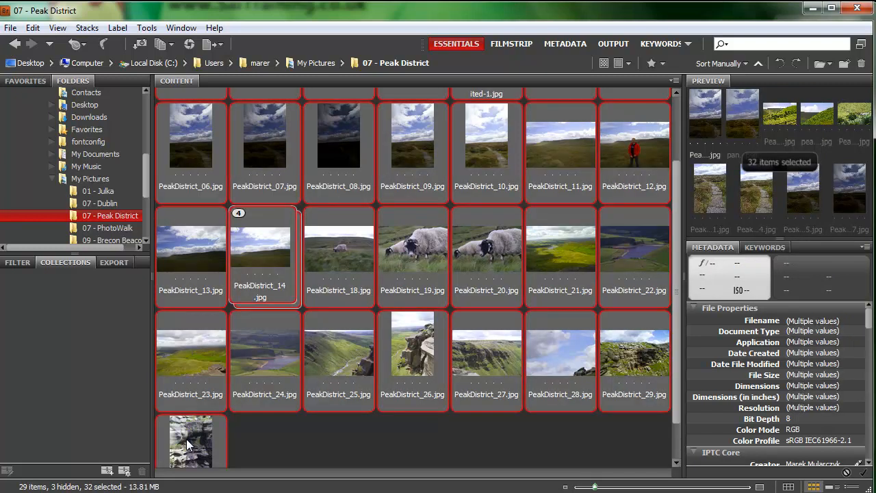
pyautogui.click(172, 44)
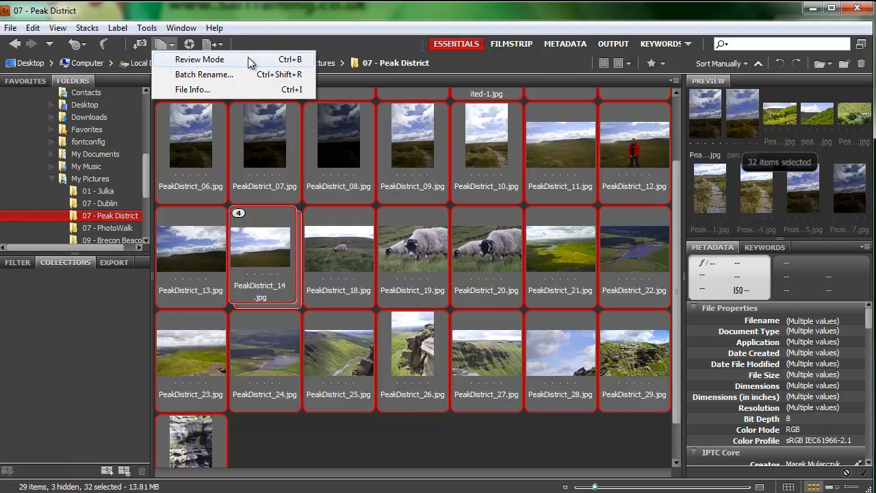
pyautogui.click(248, 60)
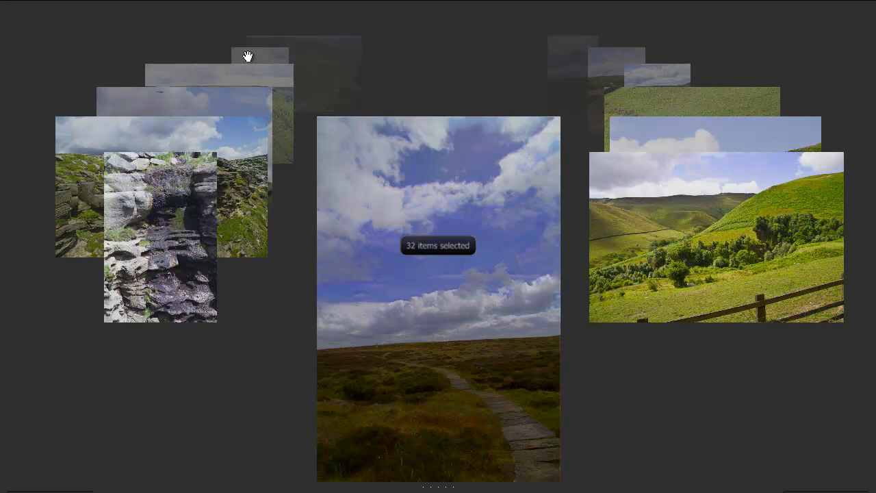
# Flip through the first photos in the review and drop PeakDistrict_30.jpg, the dark waterfall rock shot
pyautogui.press('Left')
pyautogui.press('Left')
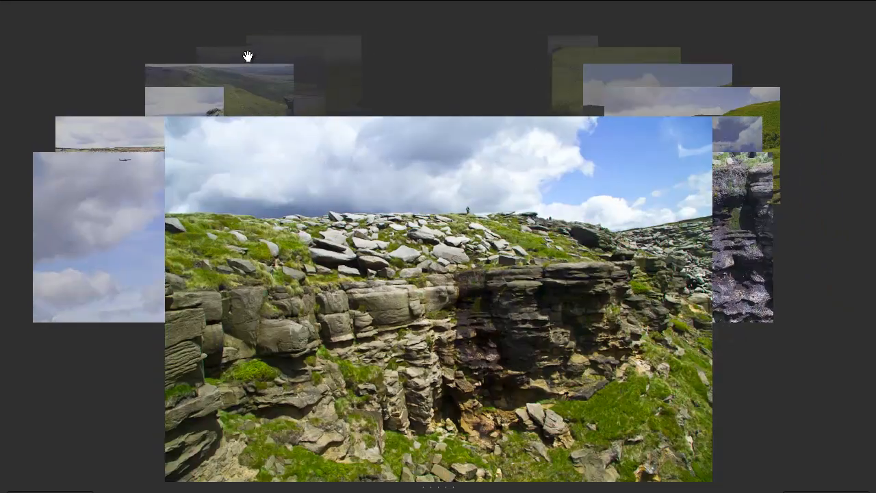
pyautogui.press('Right')
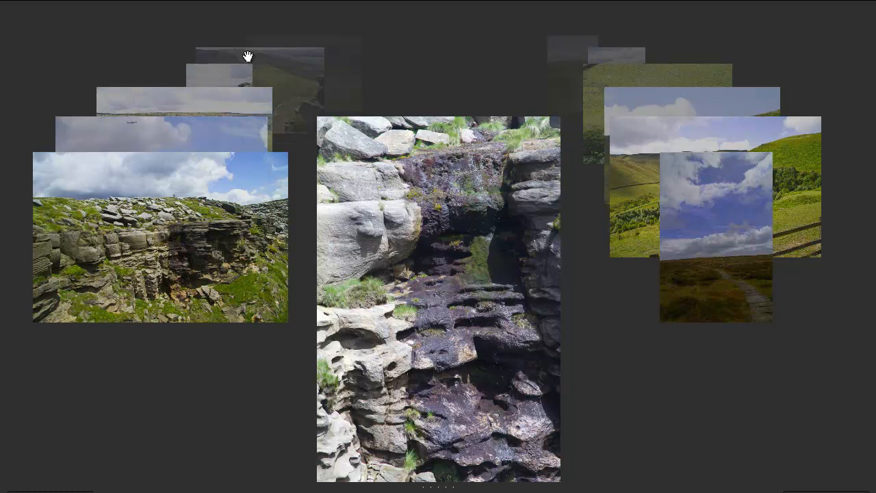
pyautogui.press('Right')
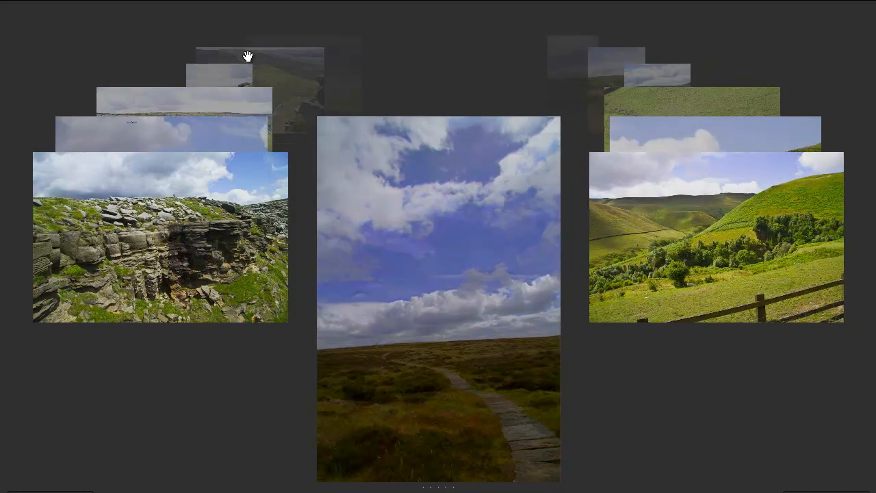
pyautogui.press('Right')
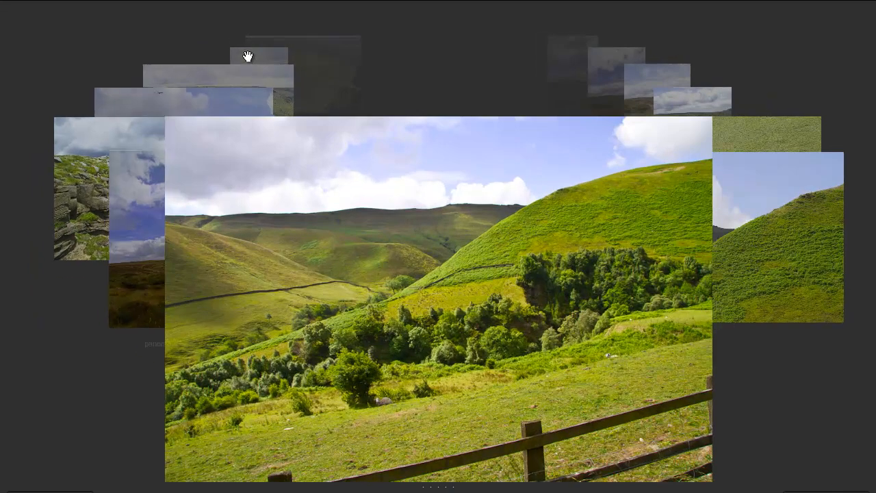
pyautogui.press('Right')
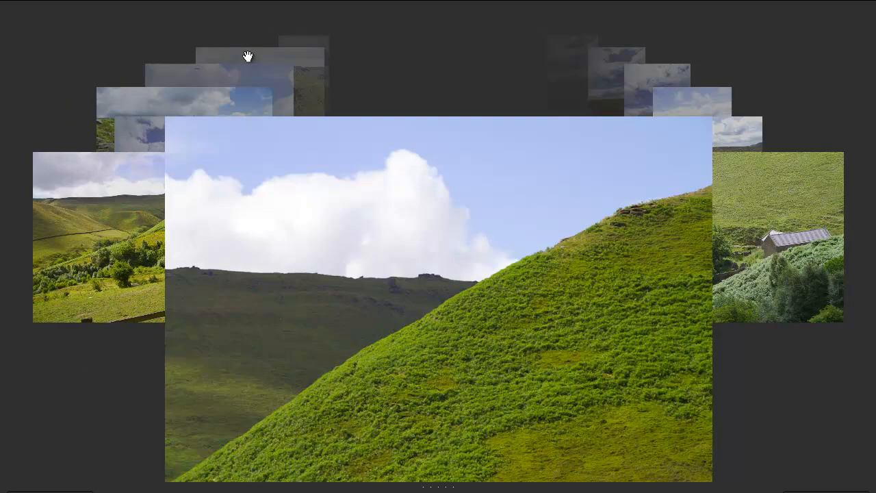
pyautogui.press('Right')
pyautogui.press('Right')
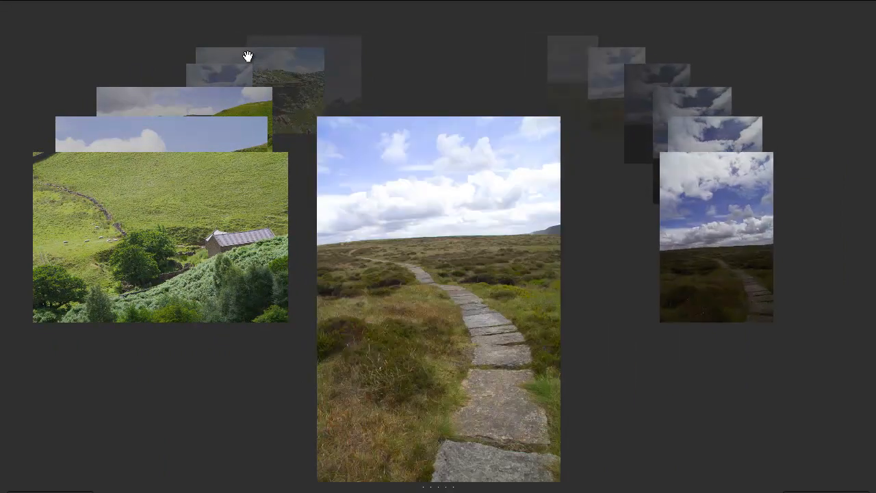
# Drop PeakDistrict_04 to PeakDistrict_10, the PeakDistrict_14 stack, and PeakDistrict_18, 20 and 28 from the review, and exit Review Mode
pyautogui.press('Right')
pyautogui.press('Left')
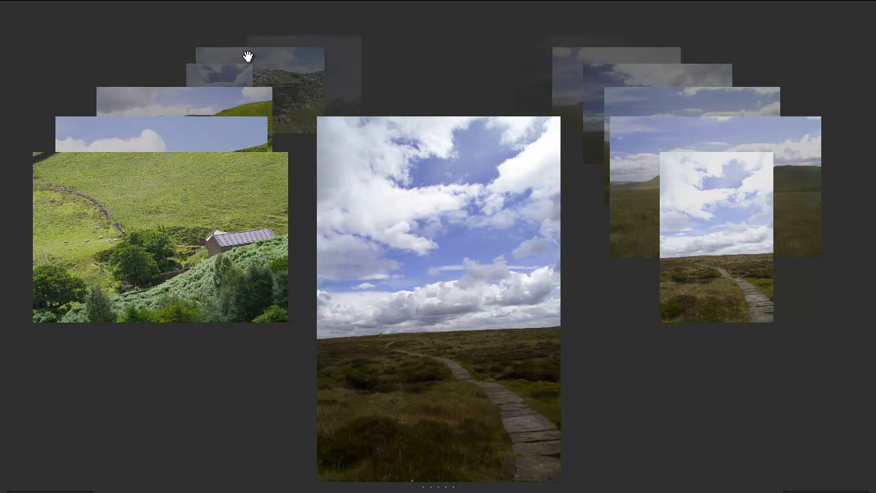
pyautogui.press('Right')
pyautogui.press('Right')
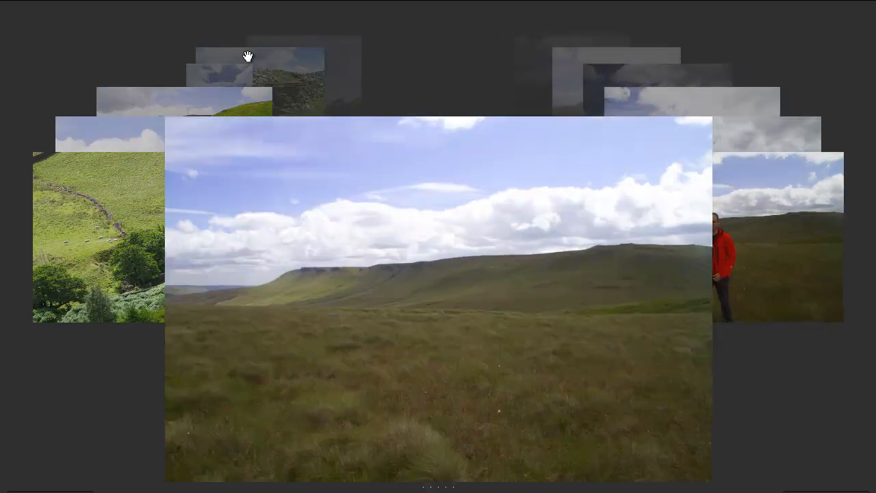
pyautogui.press('Right')
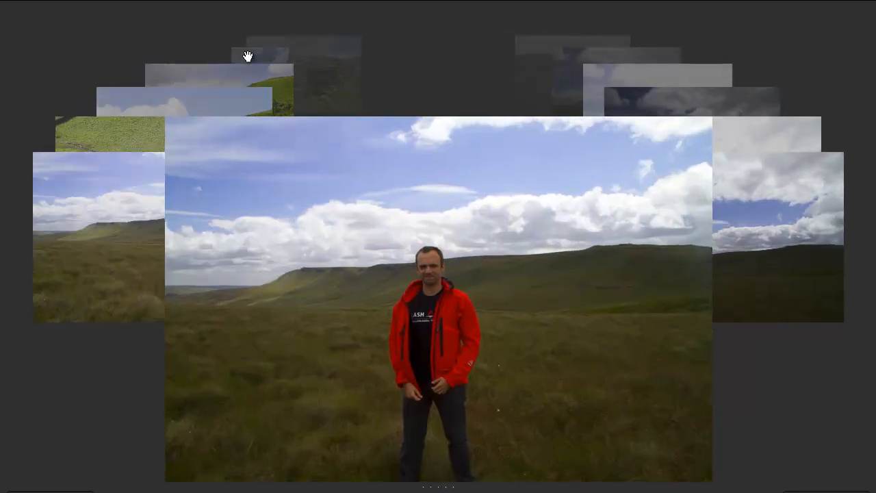
pyautogui.press('Right')
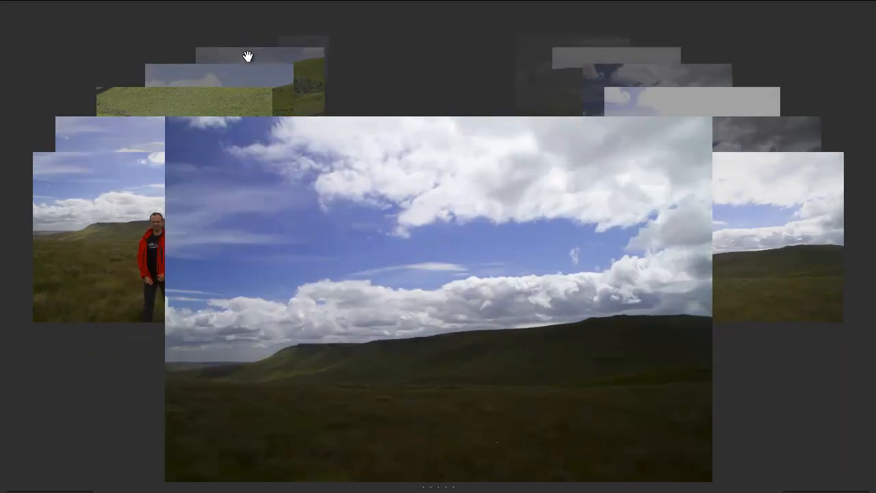
pyautogui.press('Right')
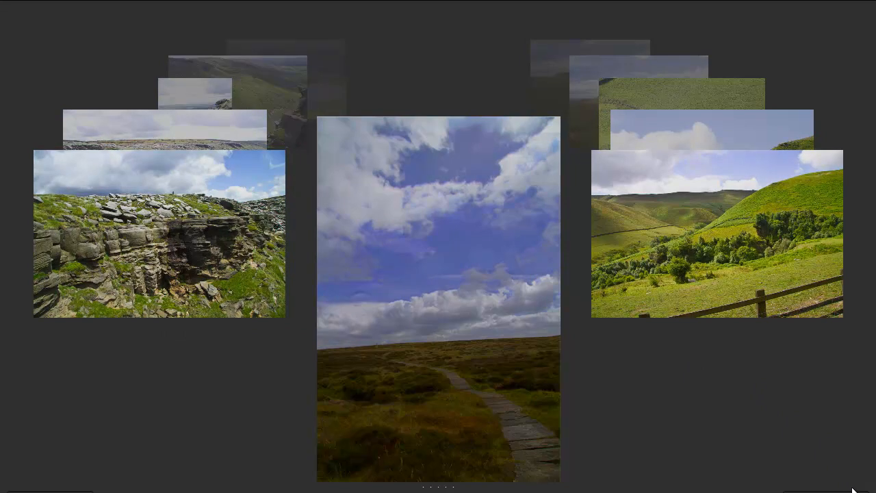
pyautogui.press('Escape')
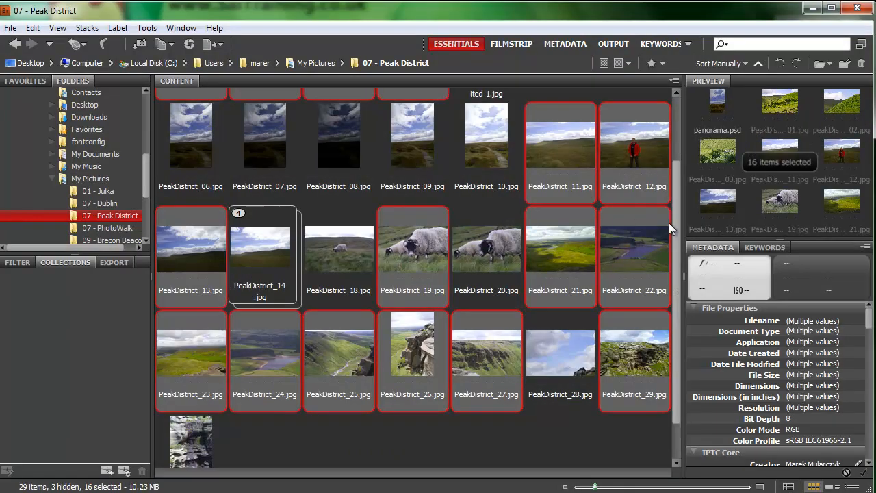
# Create a new collection that includes the selected files and name it Best Images
pyautogui.scroll(3, 678, 224)
pyautogui.scroll(-3, 679, 169)
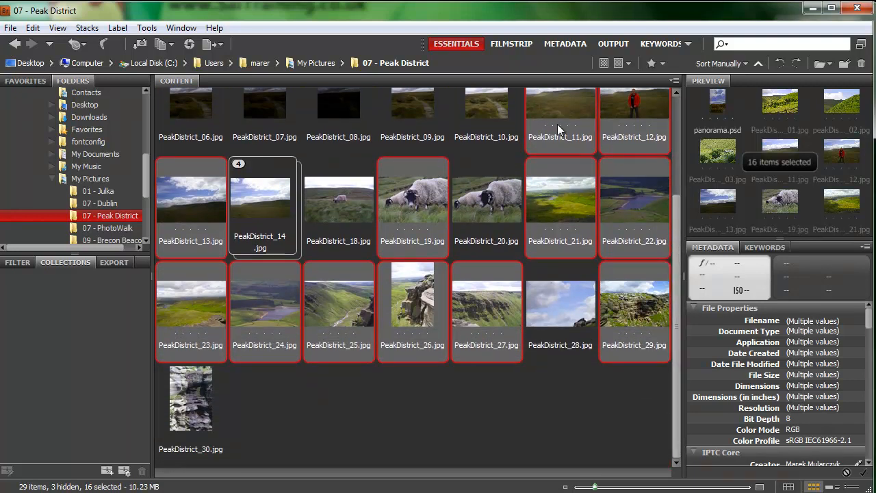
pyautogui.scroll(1, 679, 218)
pyautogui.moveTo(679, 213); pyautogui.dragTo(678, 140)
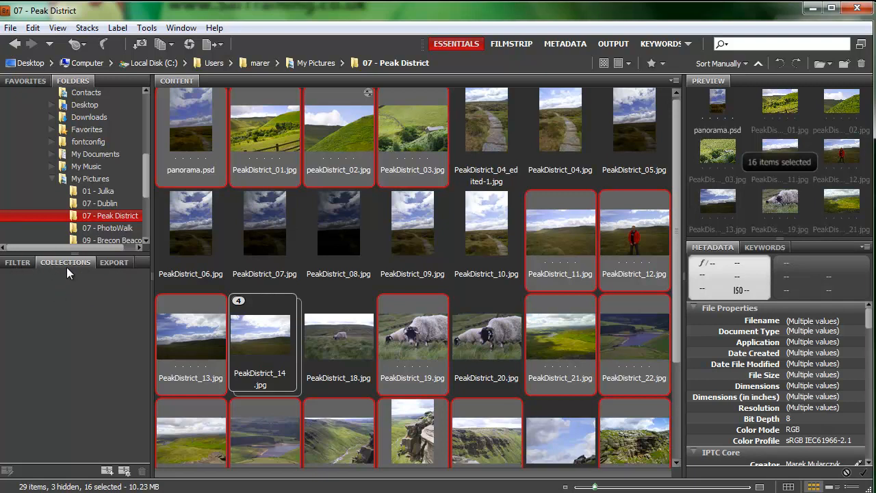
pyautogui.click(108, 475)
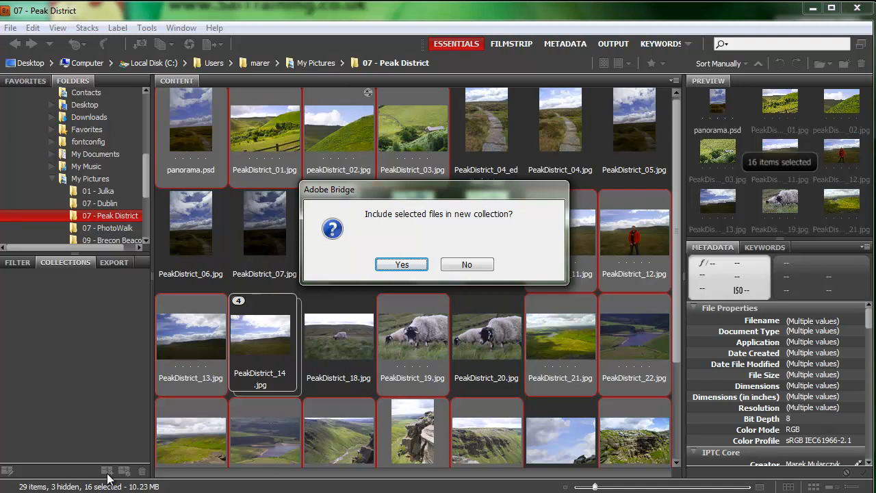
pyautogui.click(401, 265)
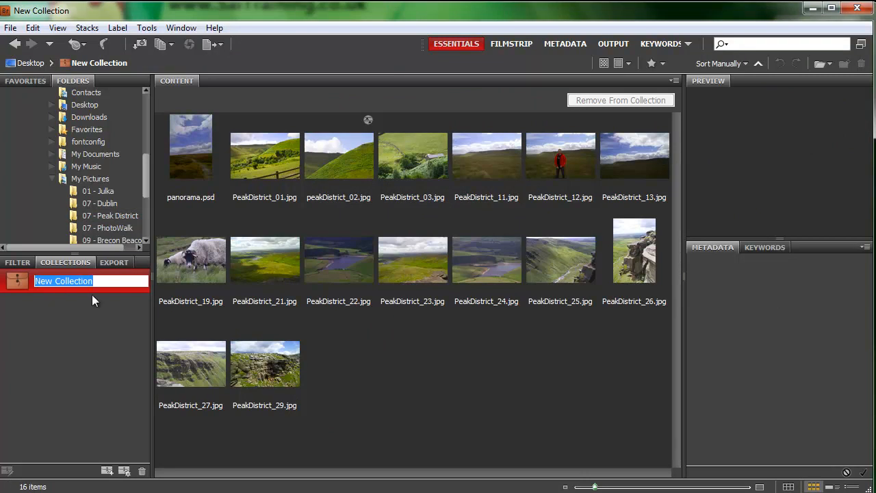
pyautogui.write('Best')
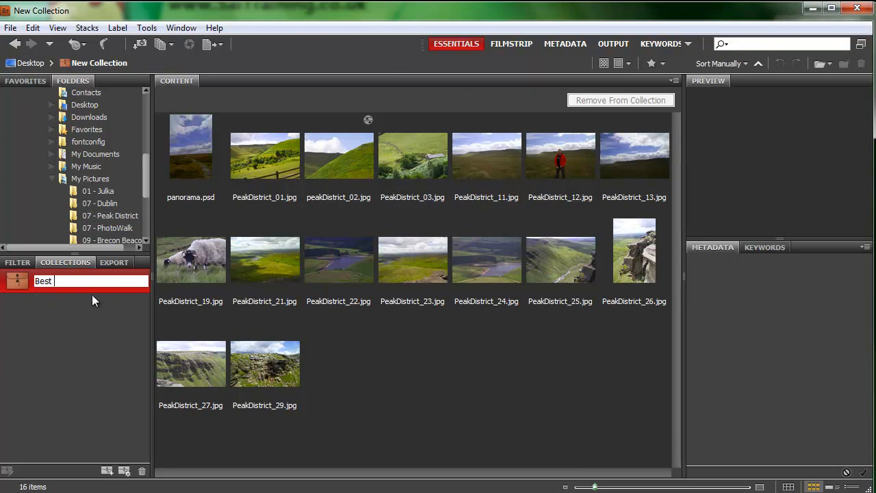
pyautogui.write(' Im')
pyautogui.press('Return')
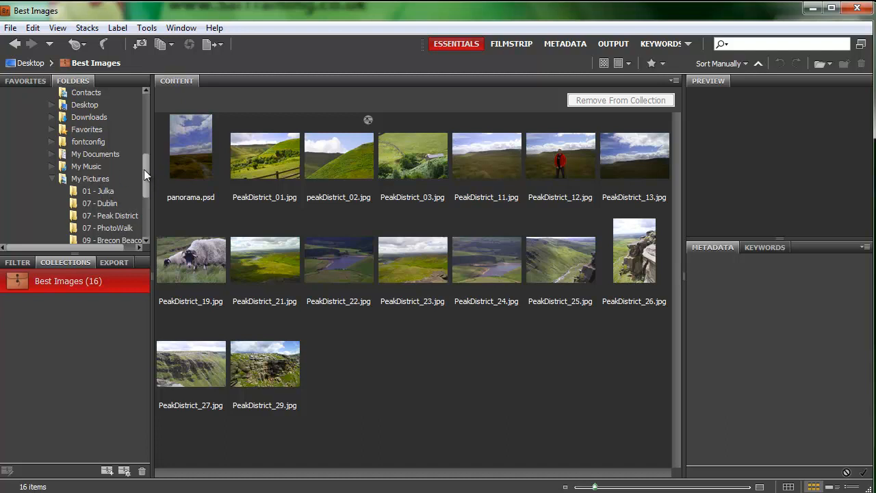
# Add _MG_3582.CR2 and _MG_3573.CR2 from the 09 - Brecon Beacons folder to the Best Images collection
pyautogui.scroll(-2, 144, 174)
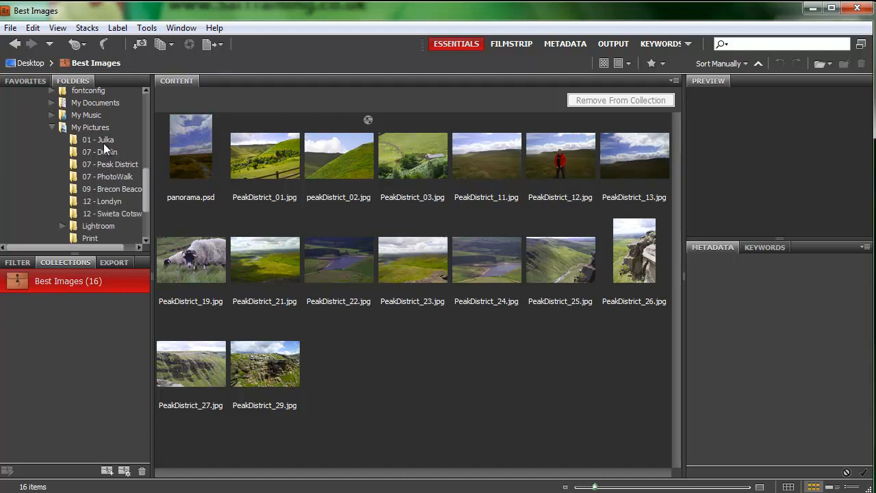
pyautogui.click(113, 189)
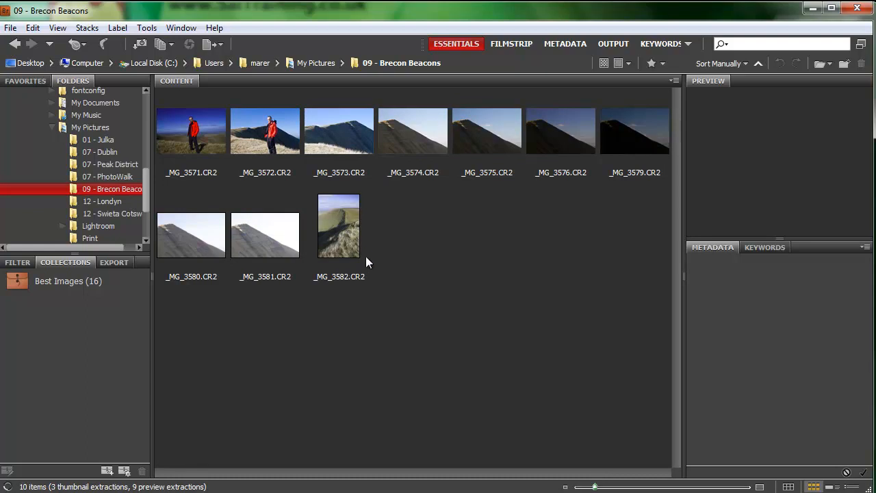
pyautogui.click(334, 227)
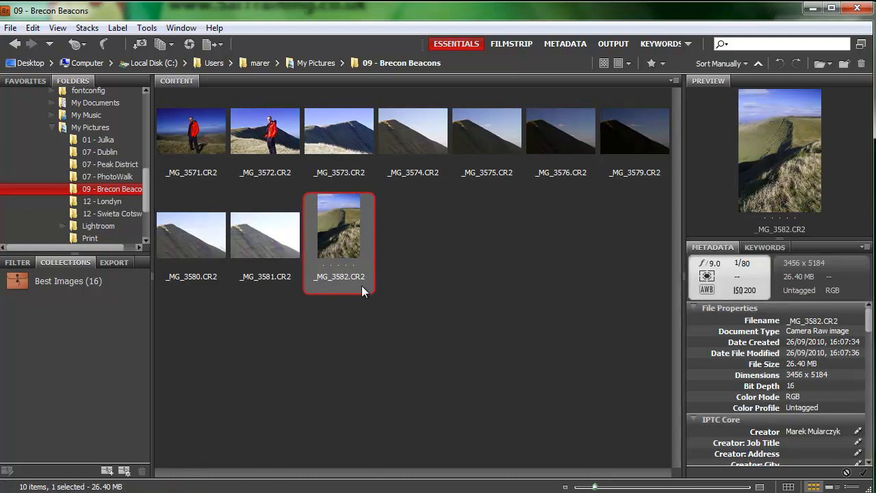
pyautogui.moveTo(334, 236); pyautogui.dragTo(80, 282)
pyautogui.click(335, 133)
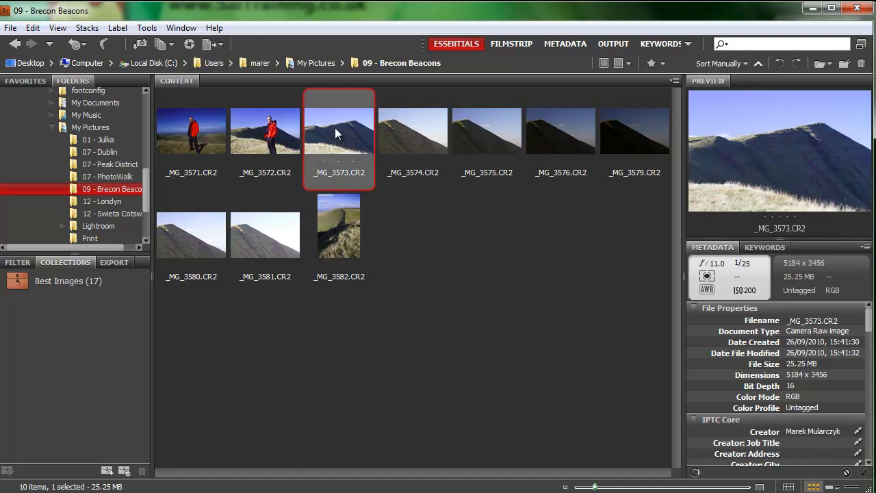
pyautogui.moveTo(338, 130); pyautogui.dragTo(87, 280)
# Open the Best Images collection and remove PeakDistrict_27.jpg from it
pyautogui.click(57, 279)
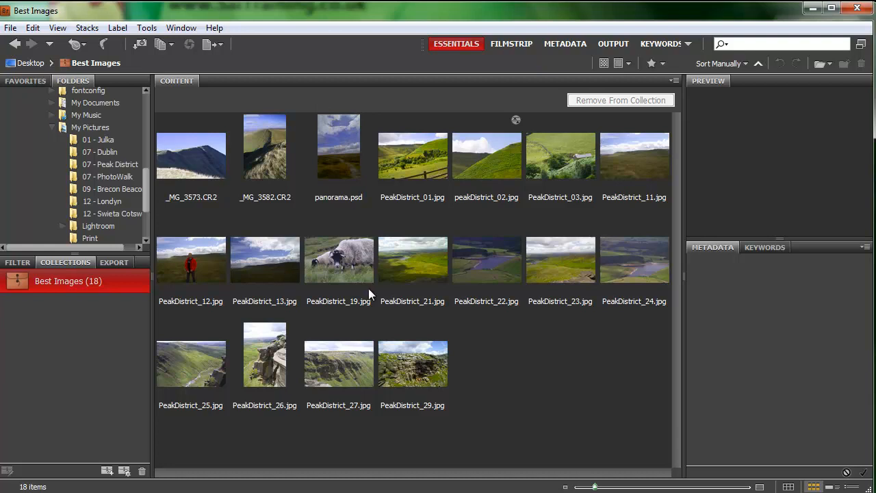
pyautogui.click(336, 367)
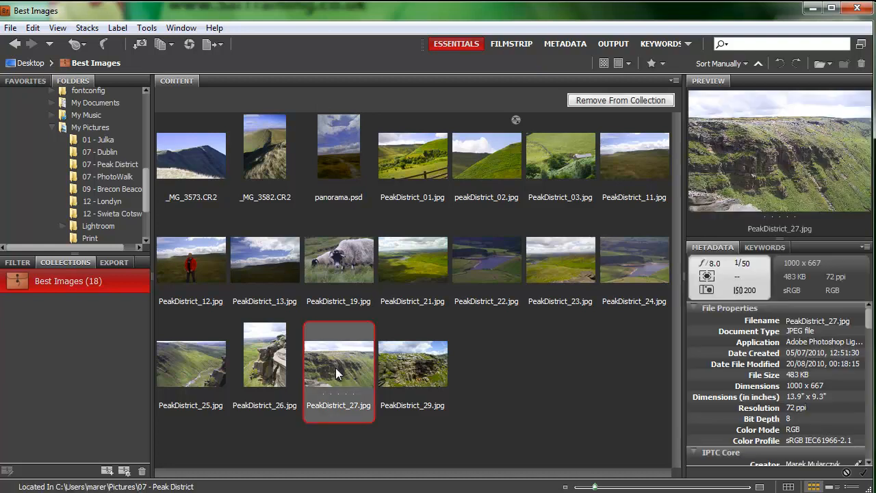
pyautogui.click(619, 100)
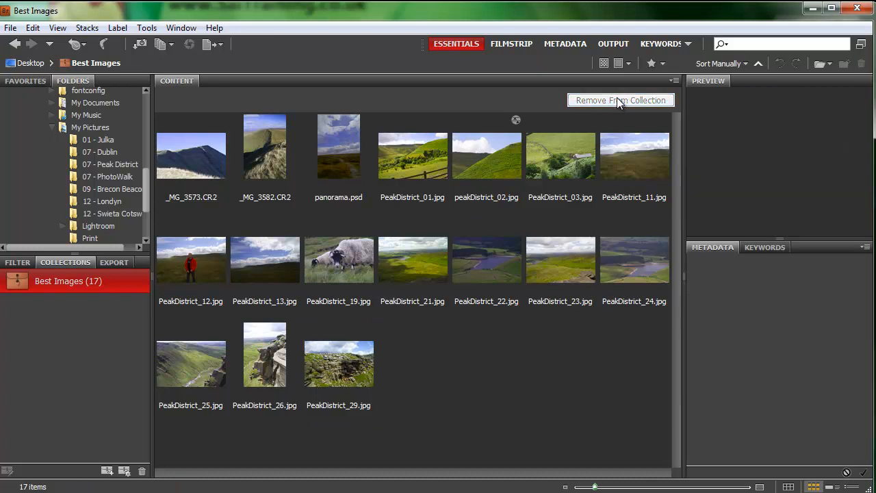